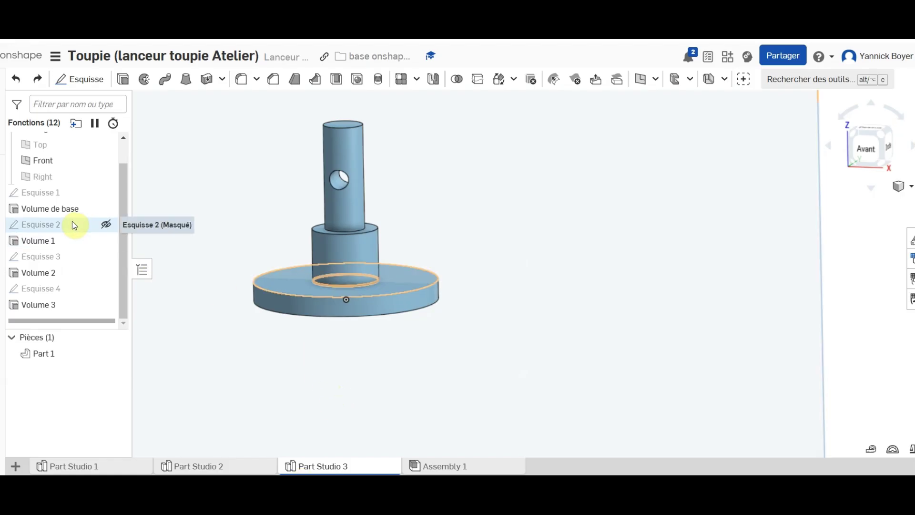
Step: Create a new sketch on the Front plane and orient the view face-on to it
click(59, 161)
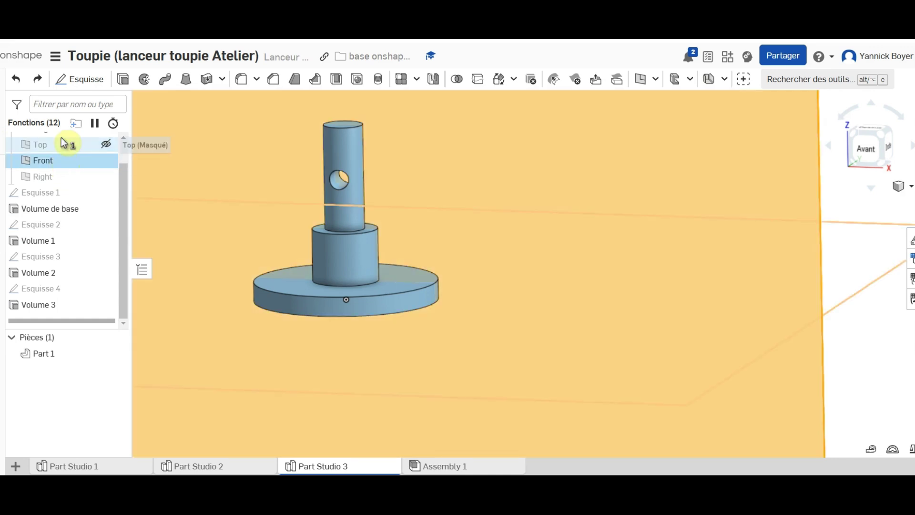
click(79, 79)
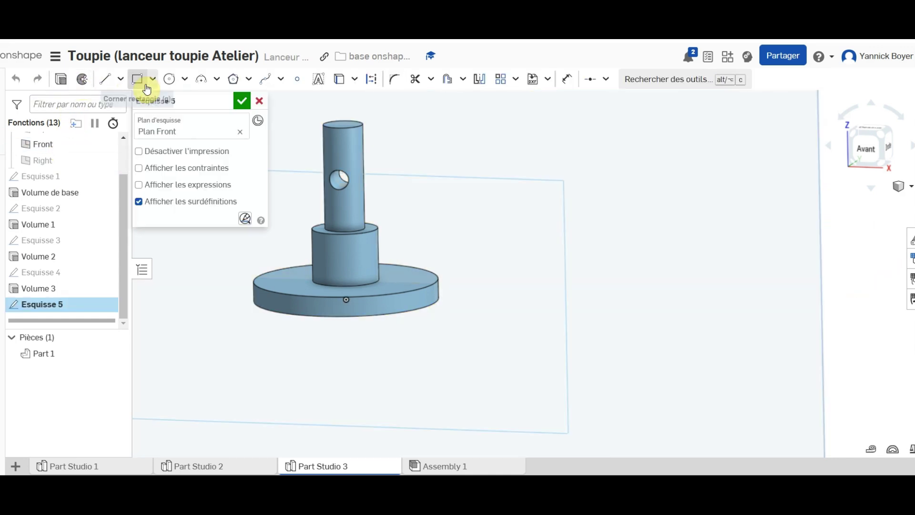
click(864, 151)
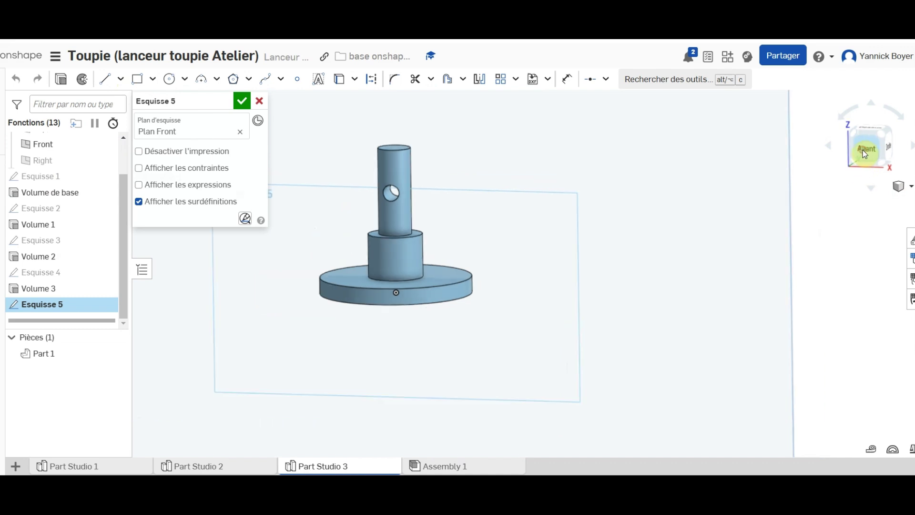
scroll(586, 302, down, 2)
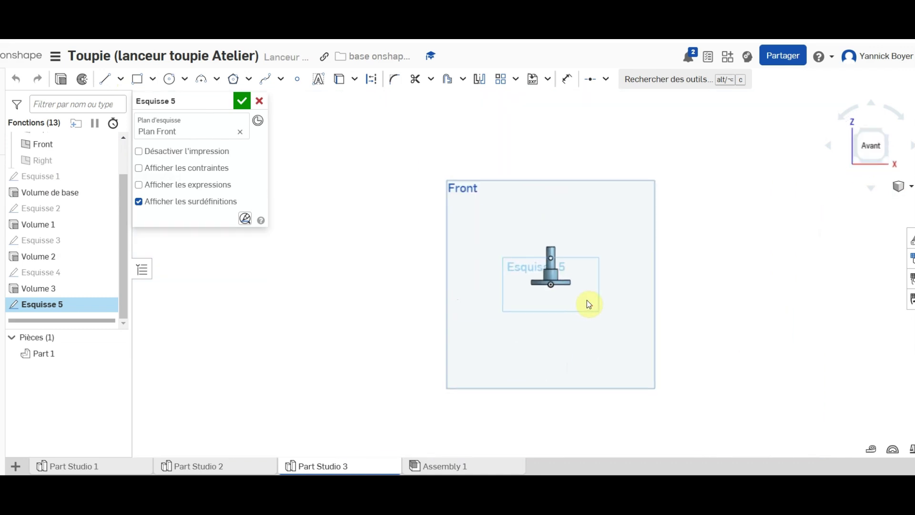
scroll(598, 296, up, 6)
middle_drag(461, 210, 451, 262)
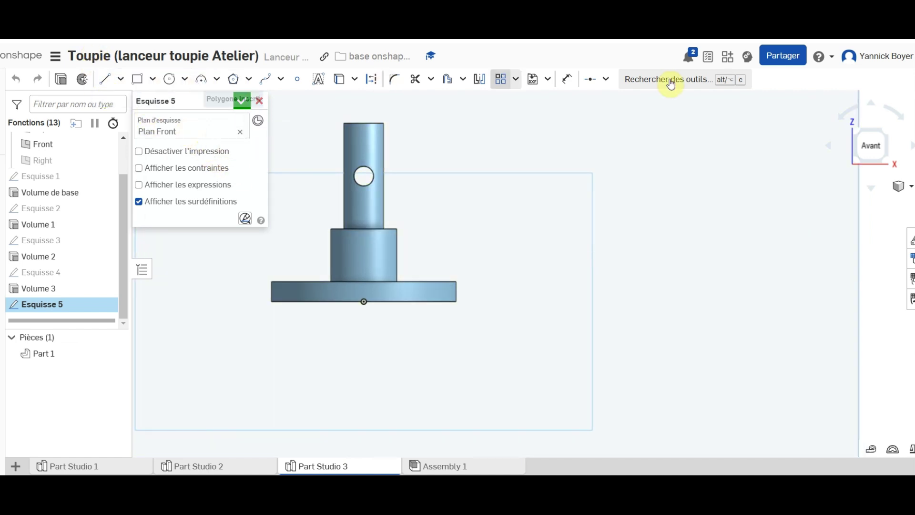
Step: Draw a closed four-sided profile below the disc from the origin, about 5.1 mm deep, 7.5 mm wide above and 1.3 mm wide below
click(104, 80)
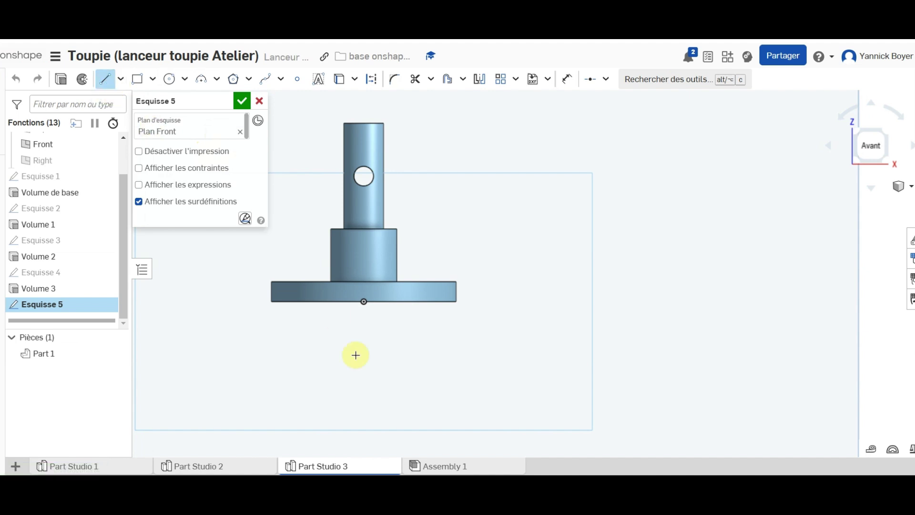
scroll(359, 297, up, 5)
click(360, 293)
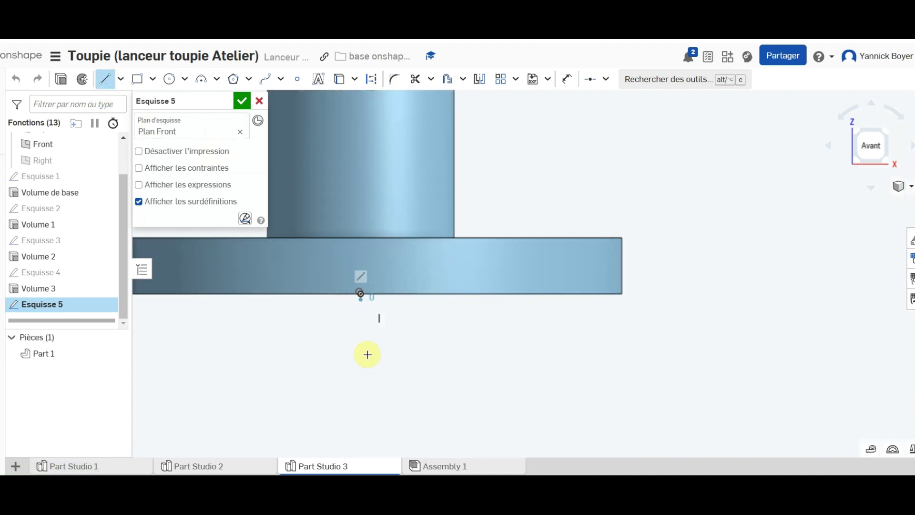
click(360, 389)
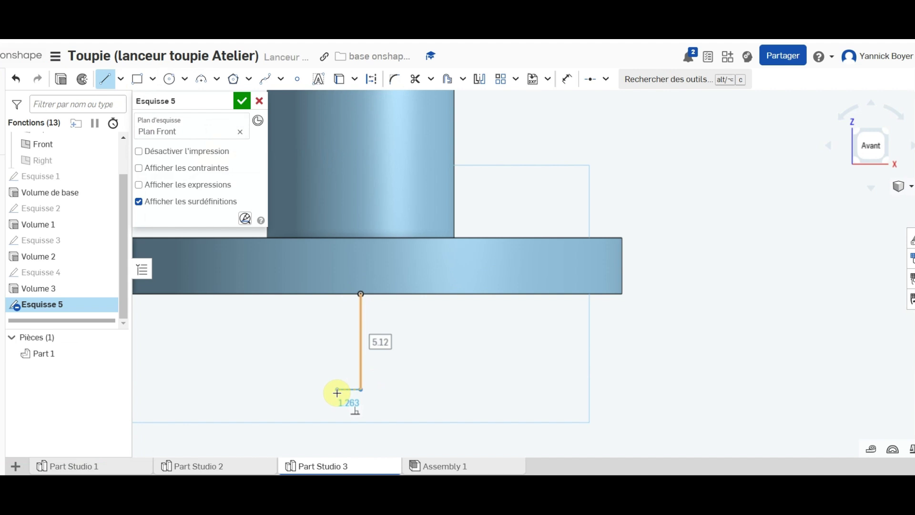
click(337, 392)
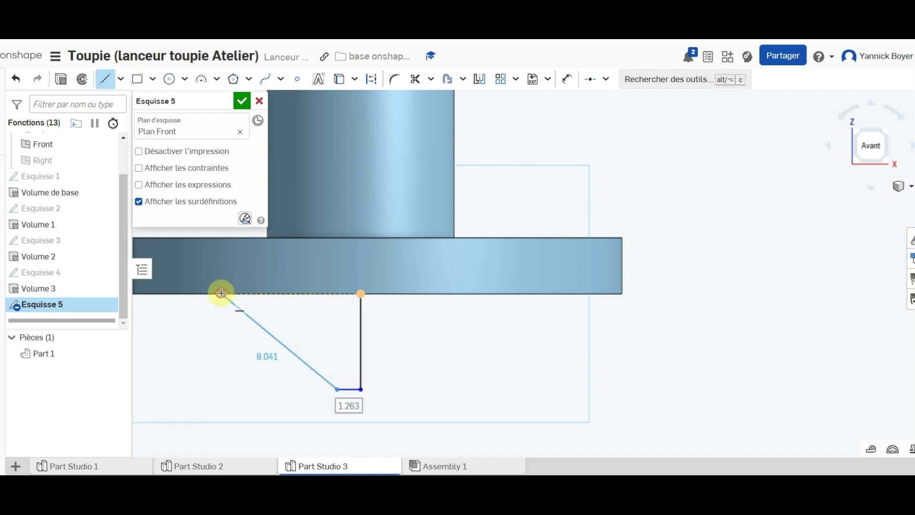
click(221, 293)
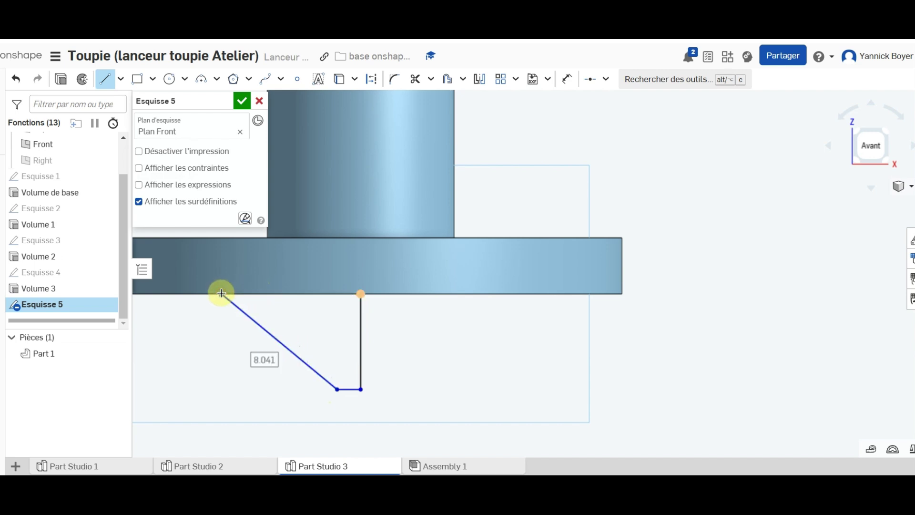
click(361, 293)
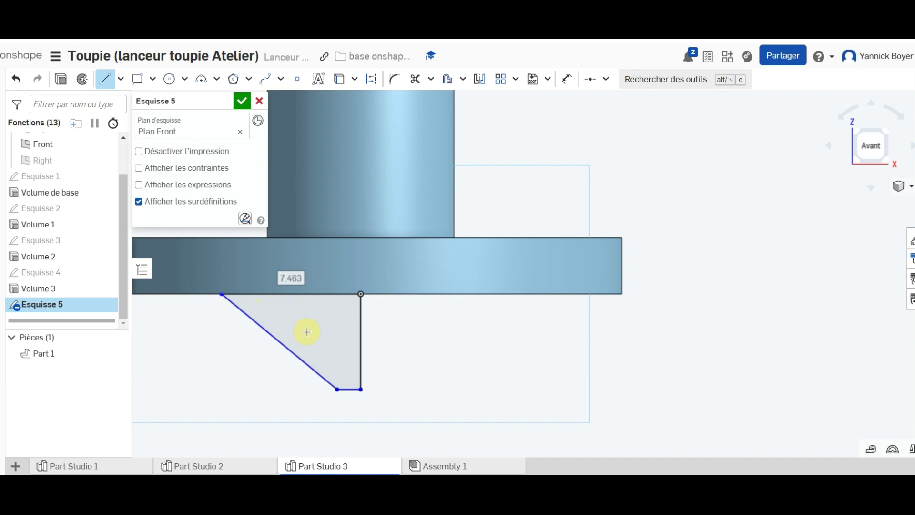
Step: Dimension the profile's vertical edge to 5 mm and its short lower edge to 1.5 mm
click(567, 79)
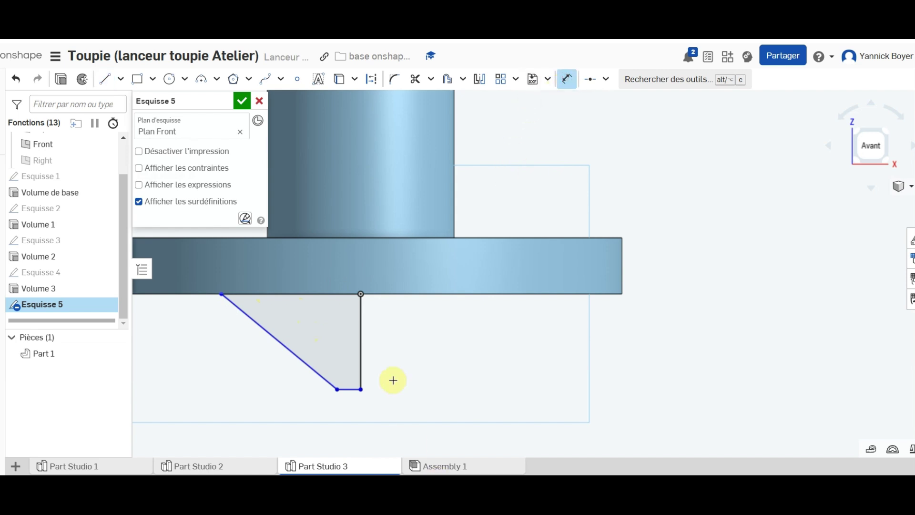
click(361, 343)
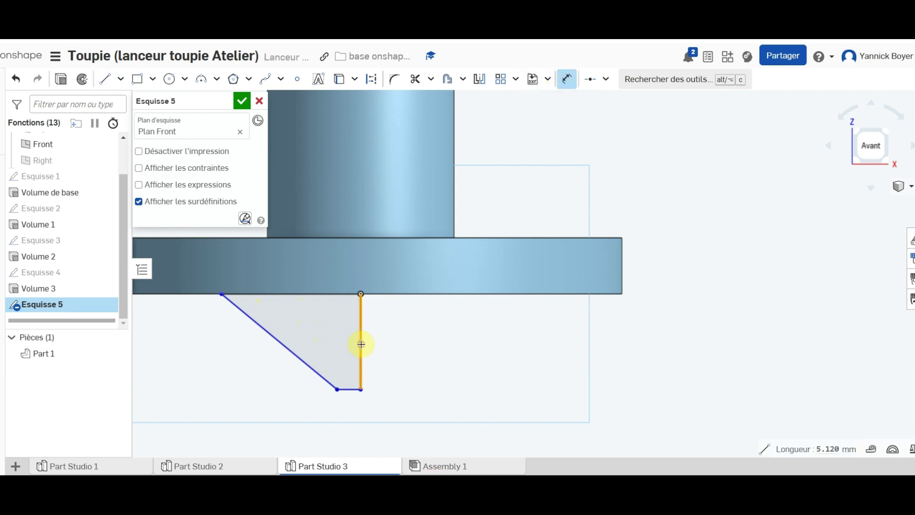
click(450, 342)
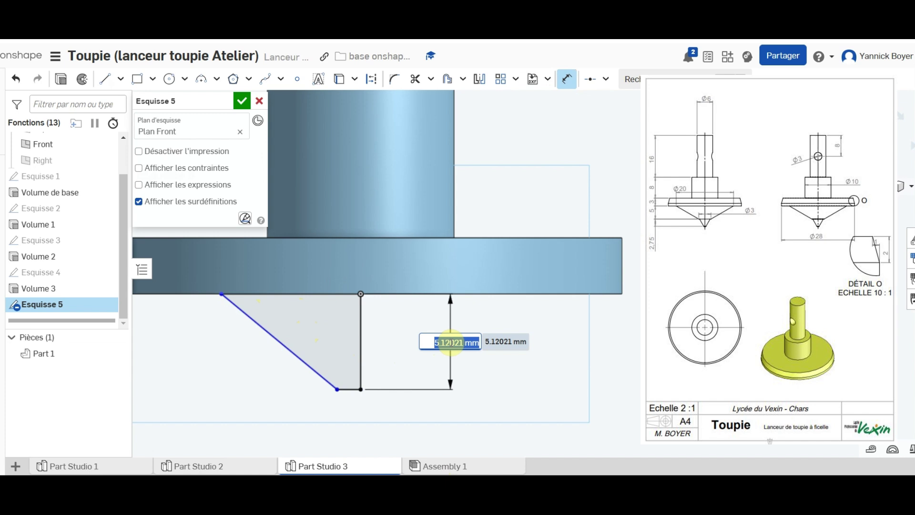
text(5)
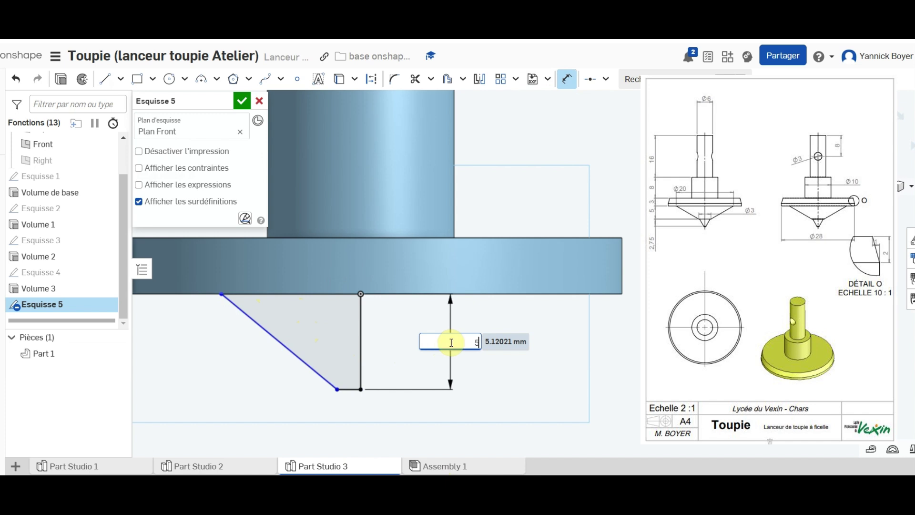
key(Return)
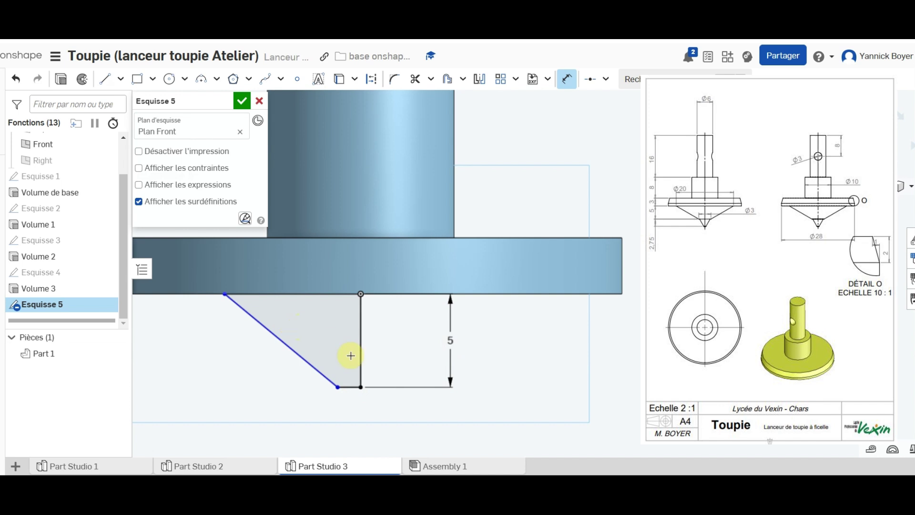
click(347, 387)
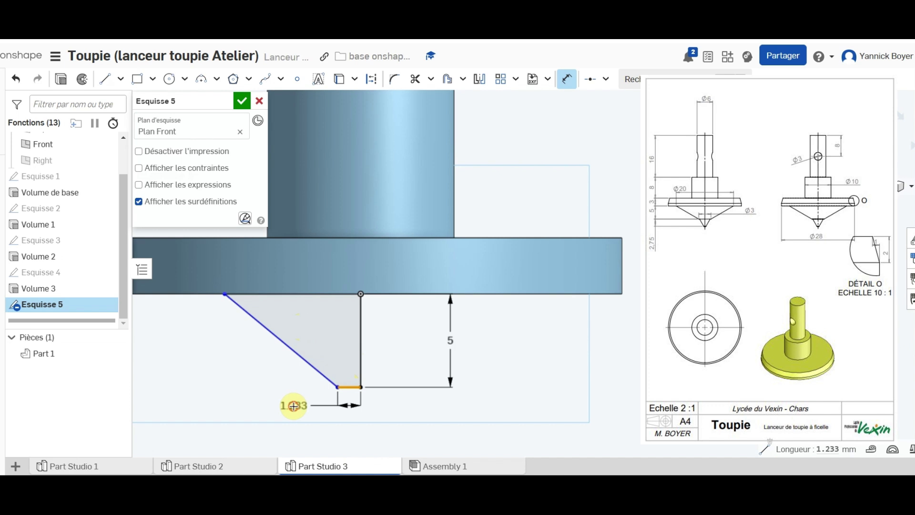
click(294, 405)
text(1.5)
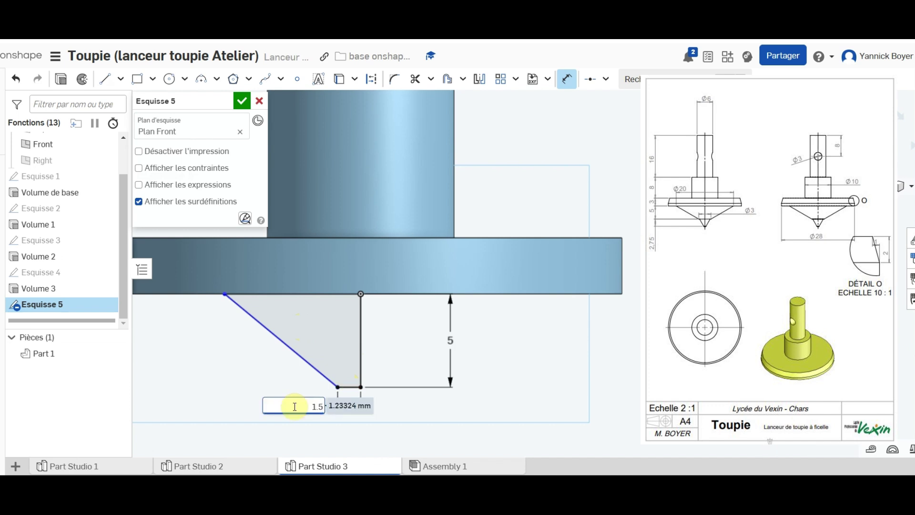
key(Return)
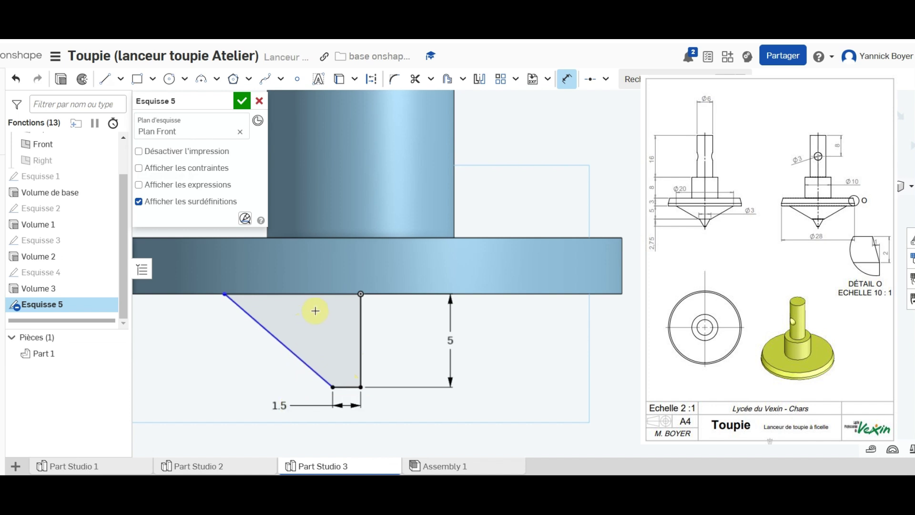
Step: Dimension the profile's upper horizontal edge, along the disc's underside, to 10 mm
click(318, 292)
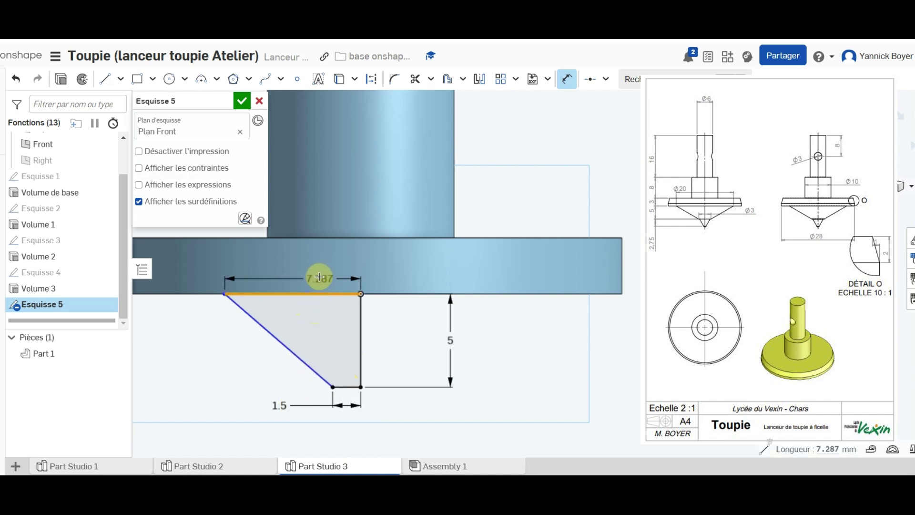
click(543, 188)
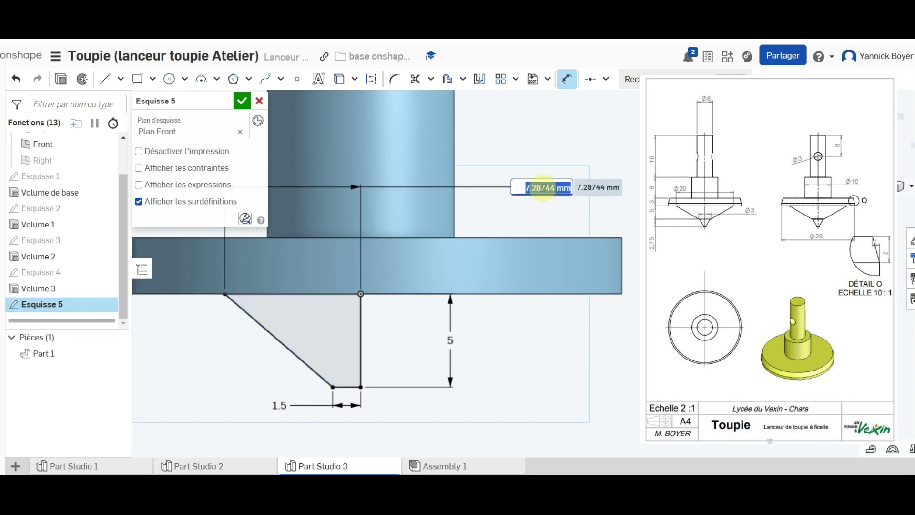
text(10)
key(Return)
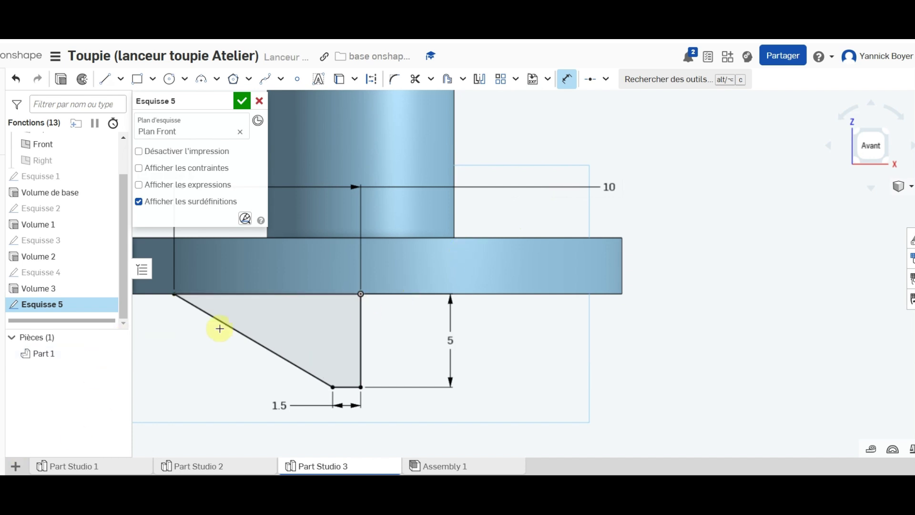
scroll(217, 319, up, 4)
scroll(215, 310, down, 6)
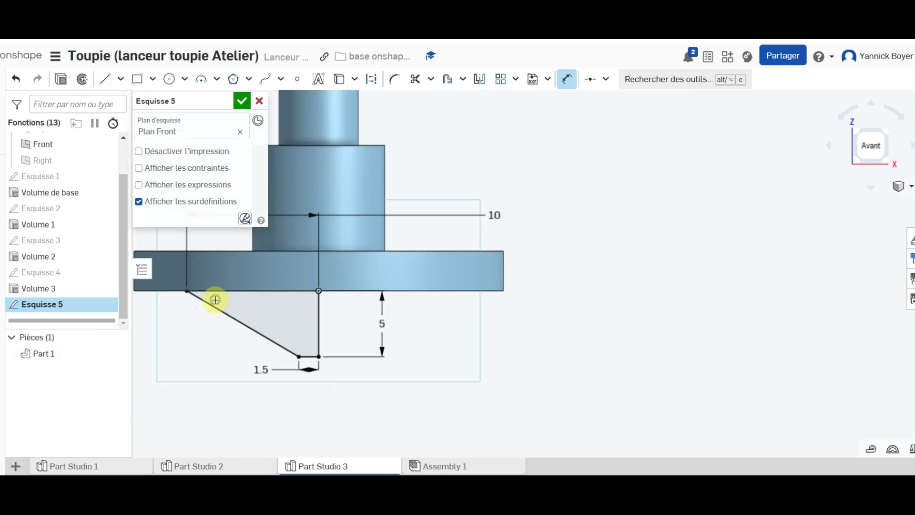
scroll(323, 320, down, 2)
scroll(317, 321, up, 2)
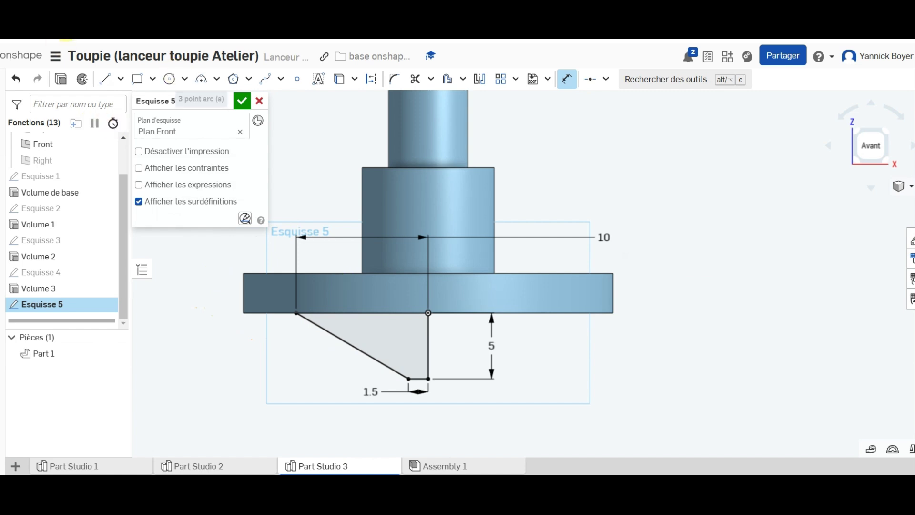
Step: Start a full solid Revolve with only the trapezoidal sketch face below the disc as its profile
click(82, 85)
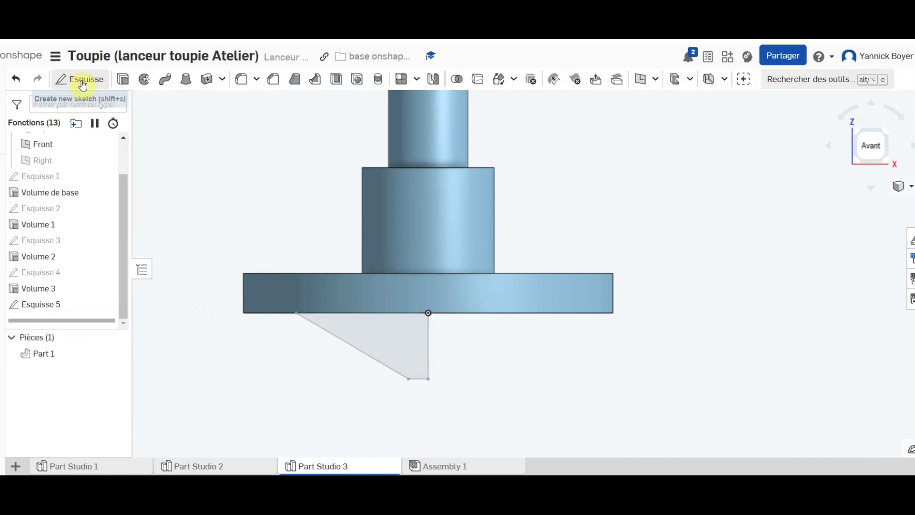
key(shift+w)
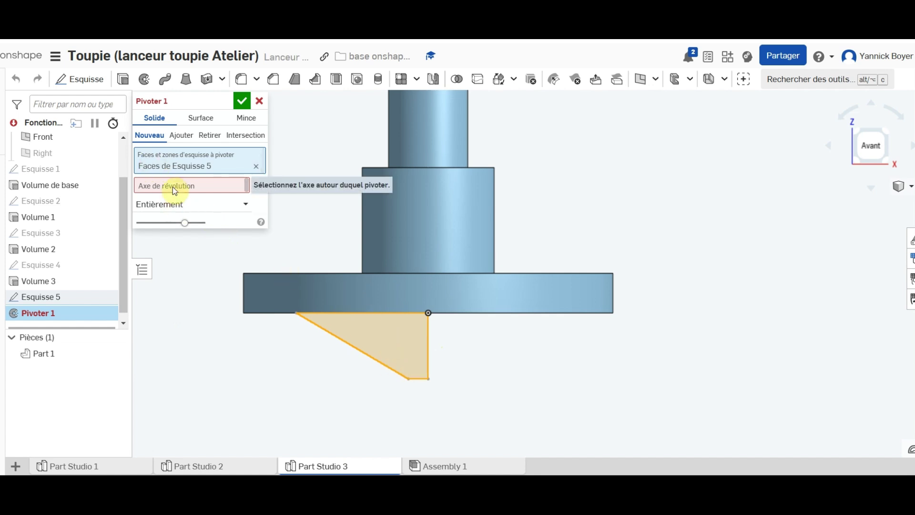
click(427, 342)
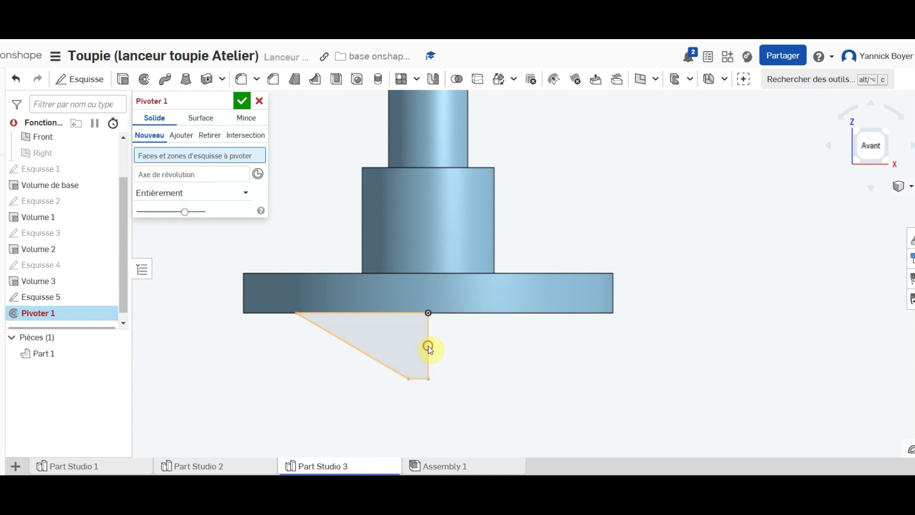
click(428, 345)
click(417, 349)
click(398, 363)
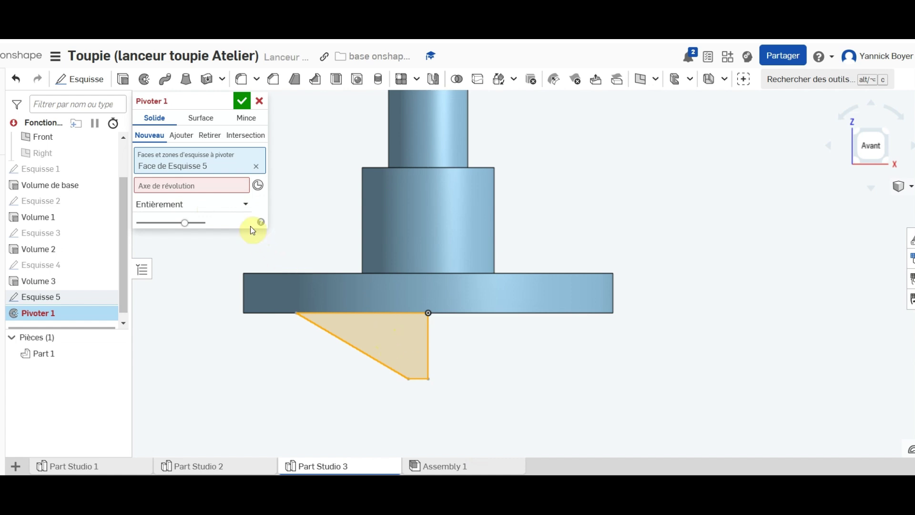
Step: Set the sketch profile's vertical edge below the origin as the axis of the full revolve
scroll(443, 355, up, 5)
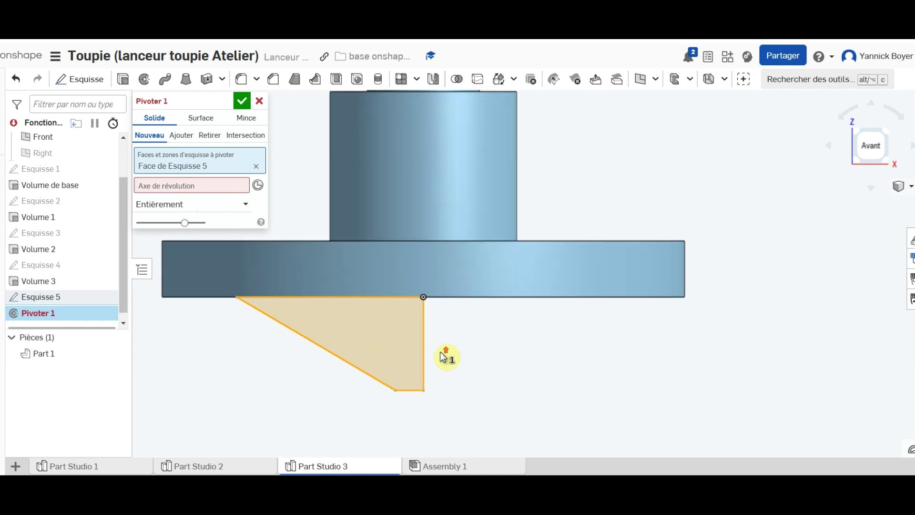
scroll(443, 356, up, 6)
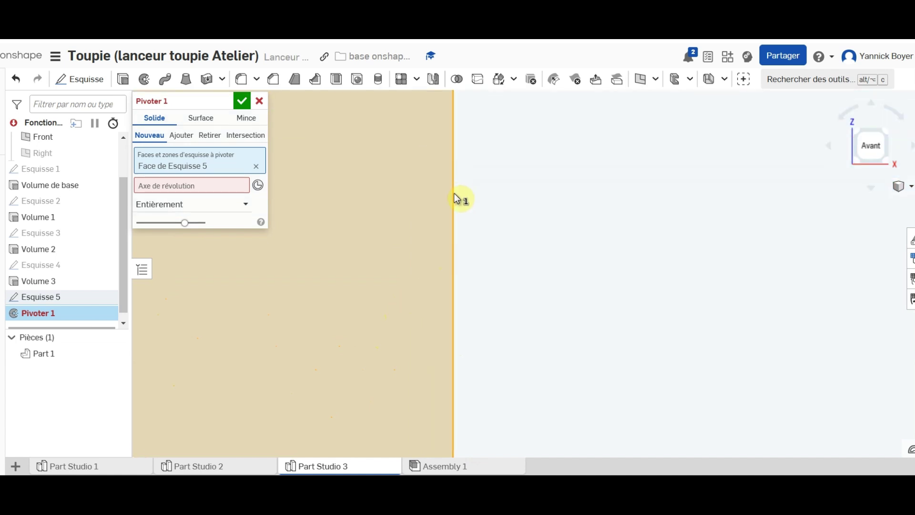
click(219, 184)
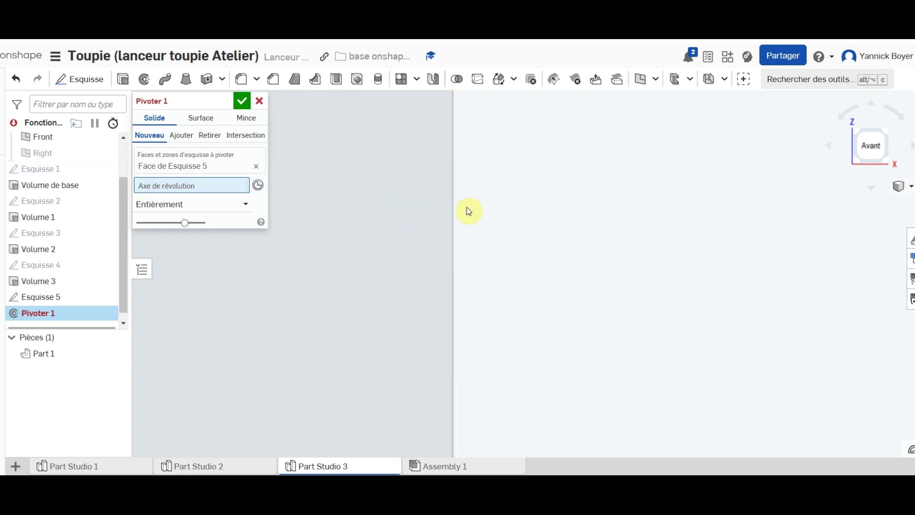
click(456, 212)
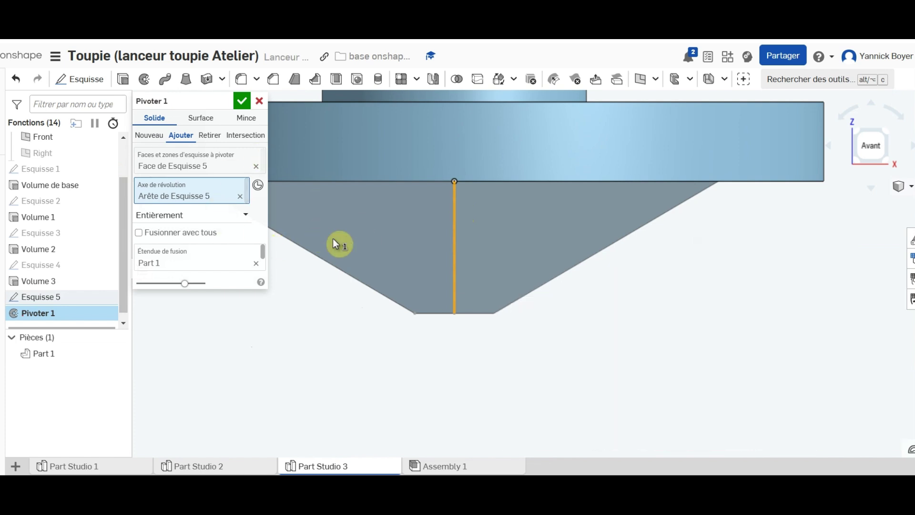
Step: Check the previewed cone under the disc, rename the revolve feature Volume 4 and accept it
middle_drag(461, 262, 557, 292)
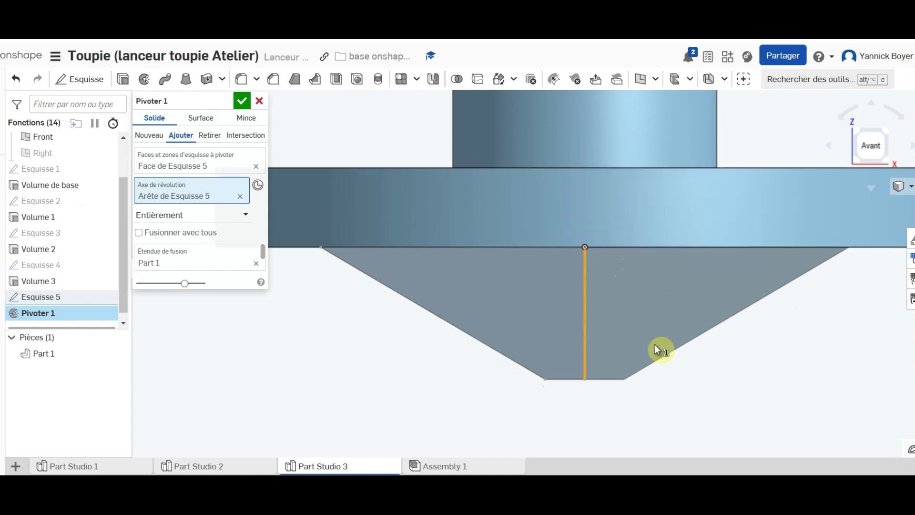
right_drag(708, 341, 706, 250)
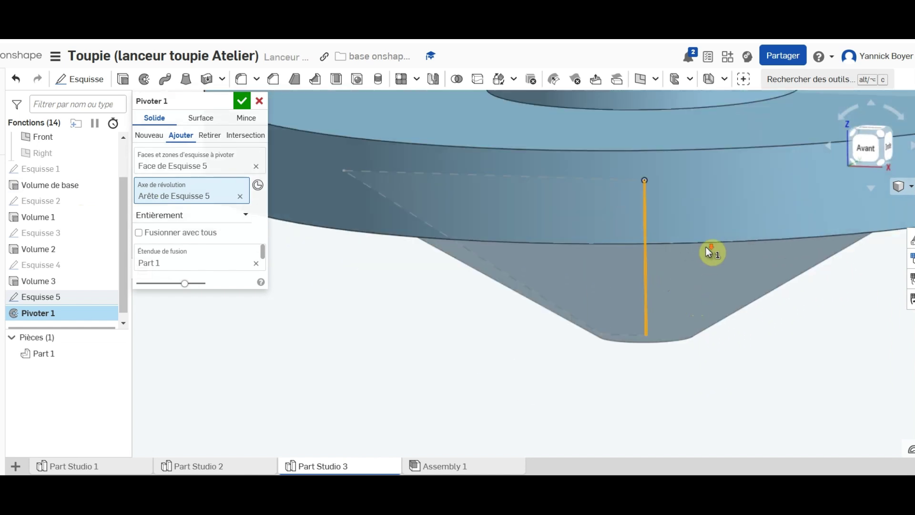
scroll(709, 243, down, 5)
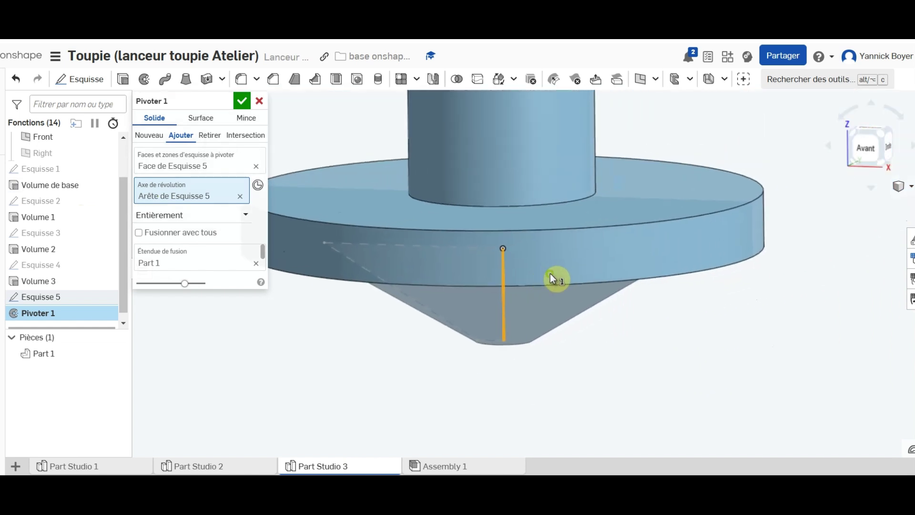
right_drag(553, 277, 352, 154)
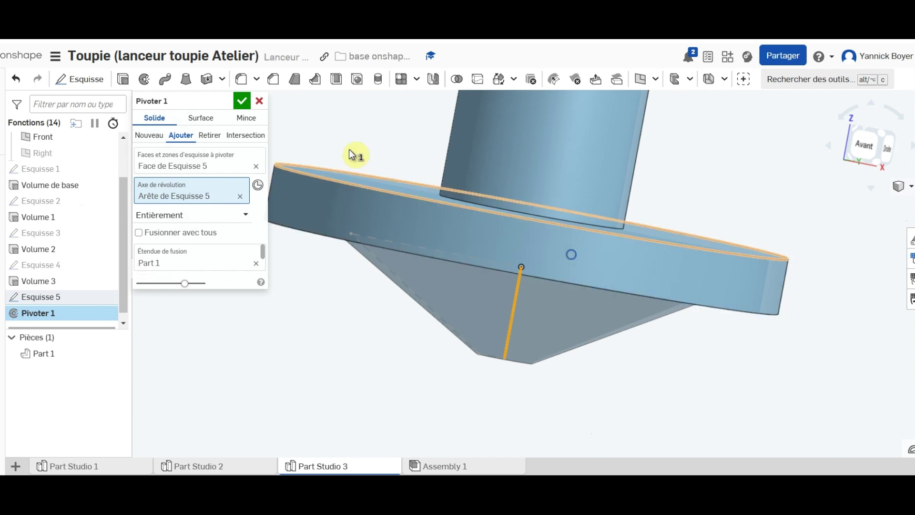
click(224, 106)
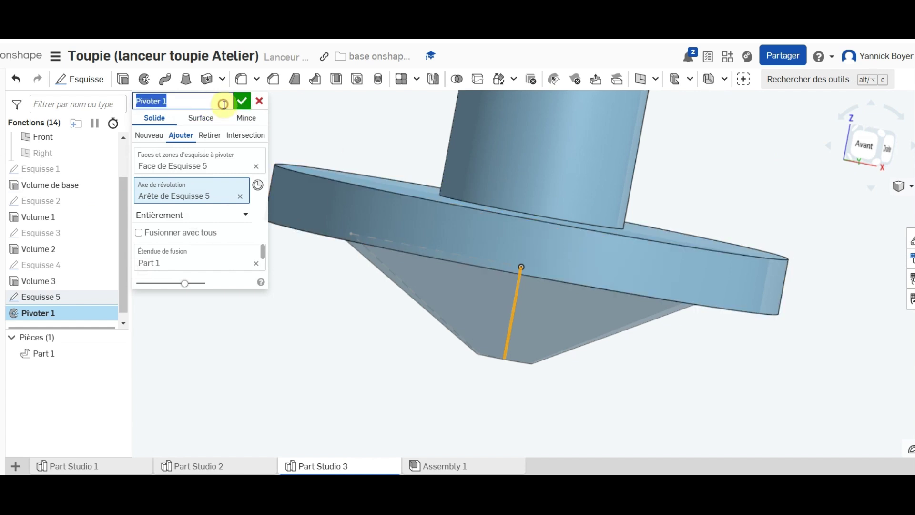
text(Volume 4)
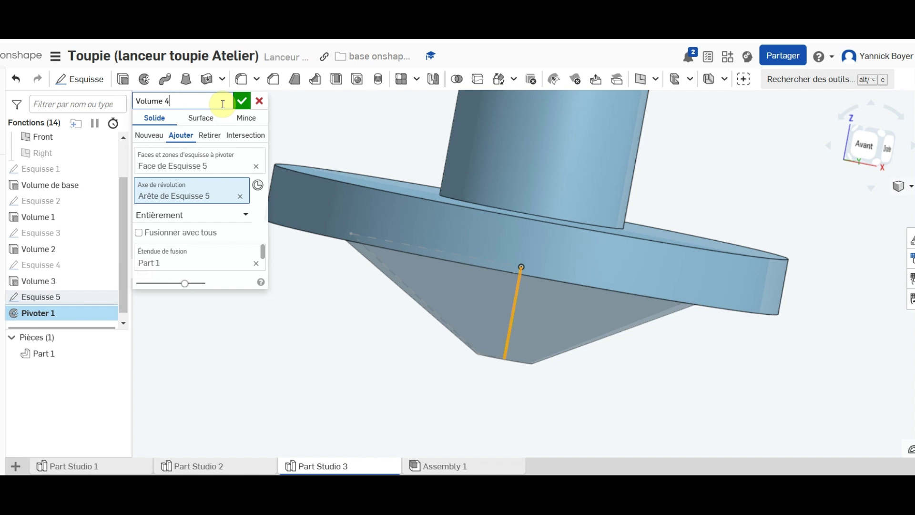
click(242, 102)
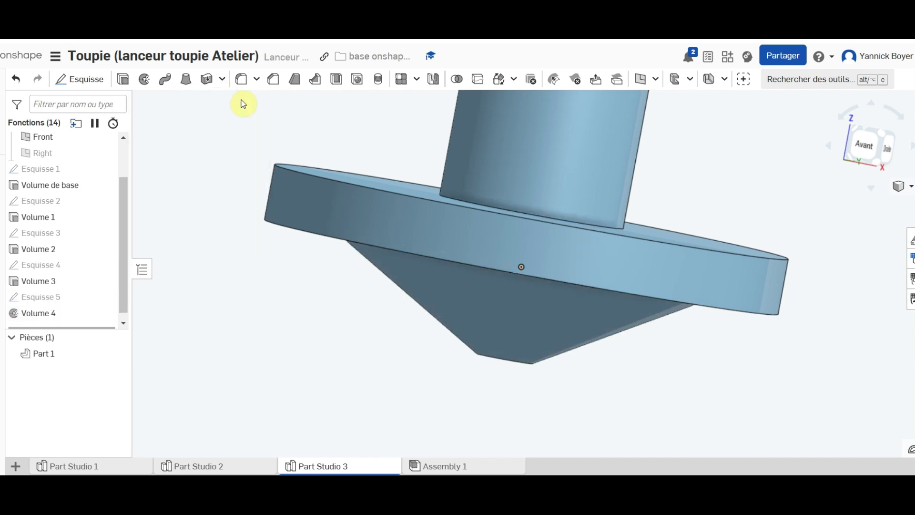
scroll(541, 248, up, 2)
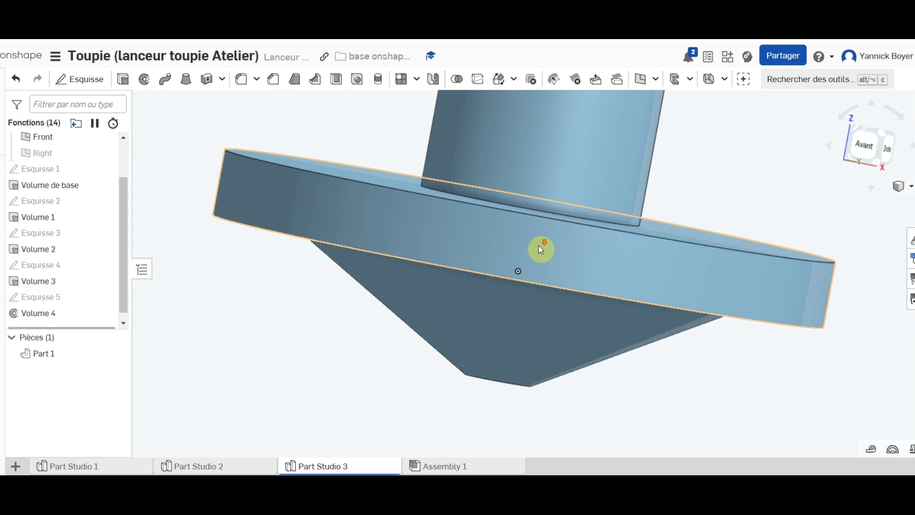
scroll(539, 246, down, 3)
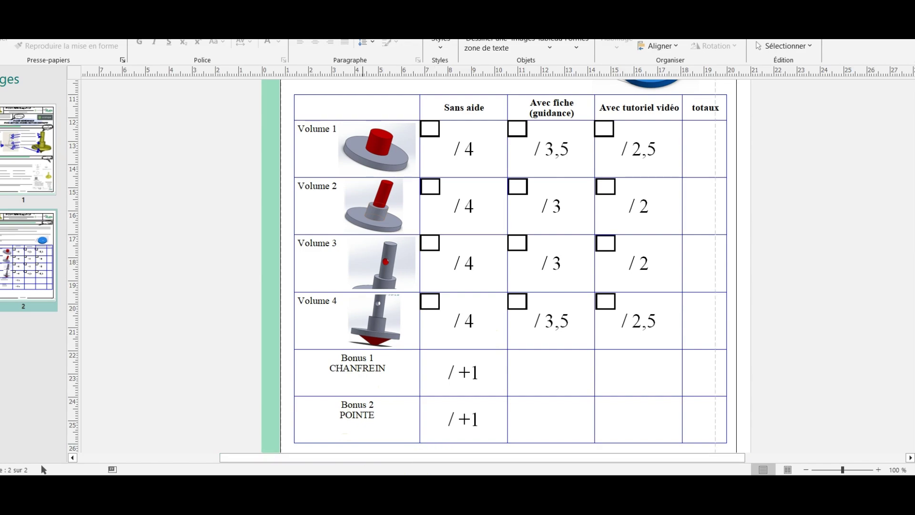
Step: Switch from the grading sheet back to Onshape and examine the finished top's chamfered disc rim in Part Studio 1
click(318, 478)
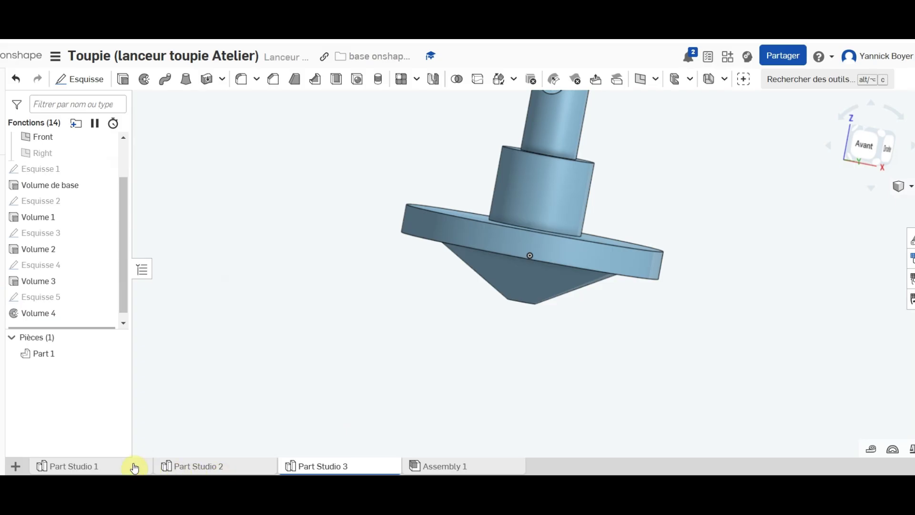
click(199, 467)
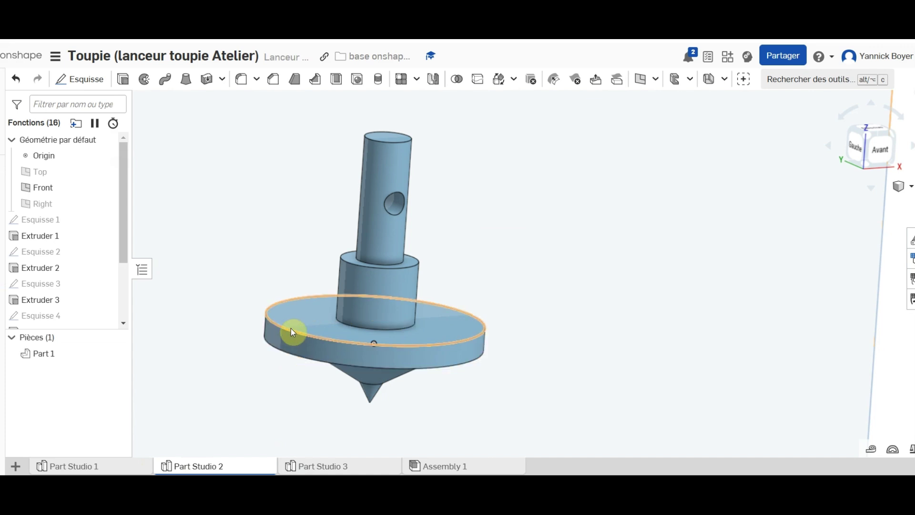
click(69, 466)
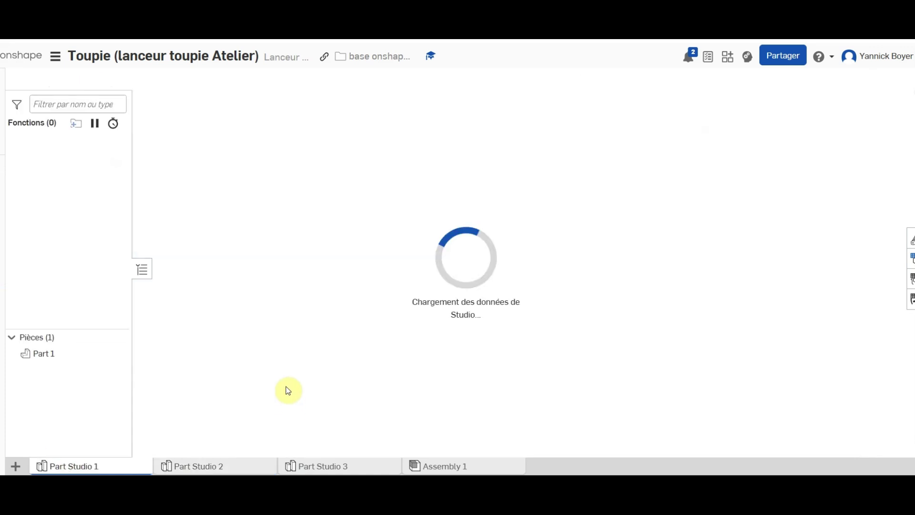
click(413, 302)
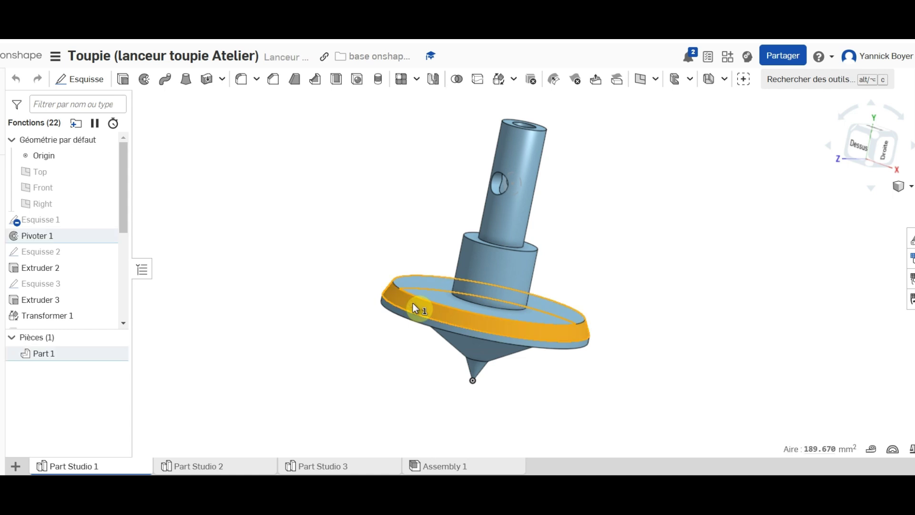
scroll(486, 325, up, 5)
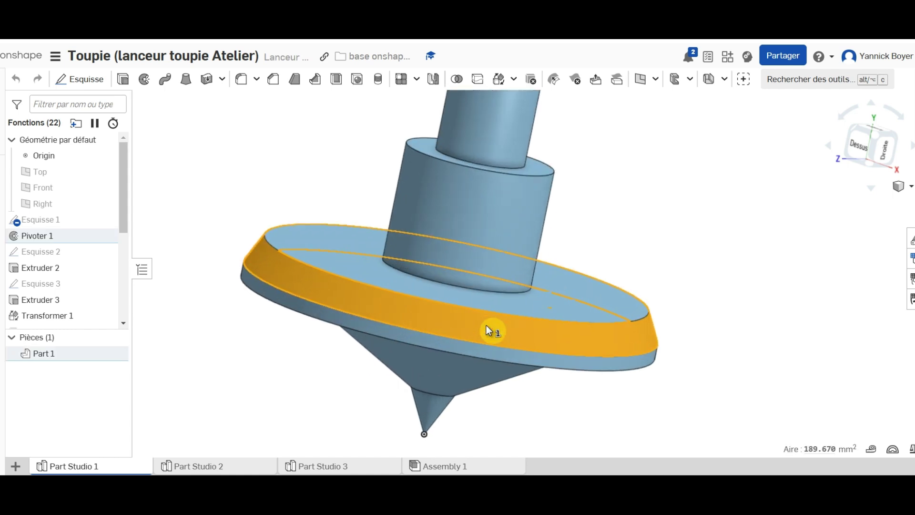
scroll(486, 329, up, 2)
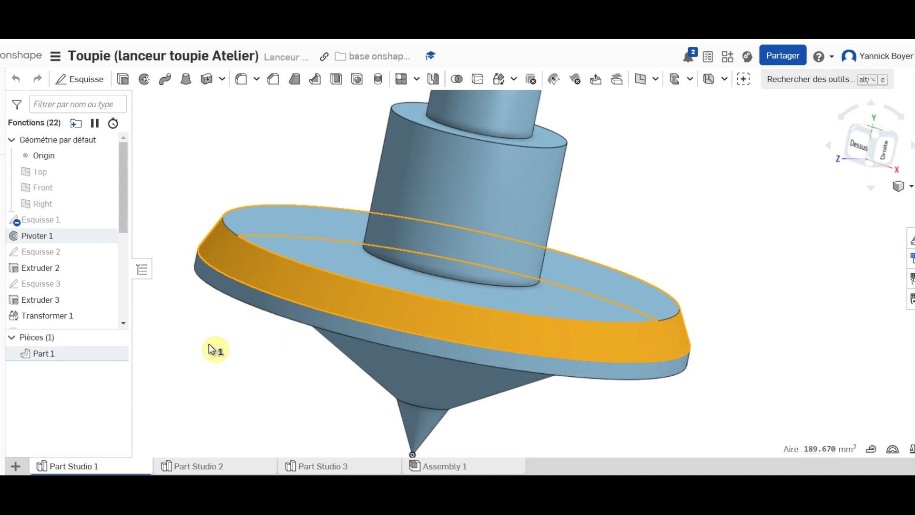
Step: Highlight the conical tip to examine it from below, and return to the whole top in Part Studio 3
click(422, 419)
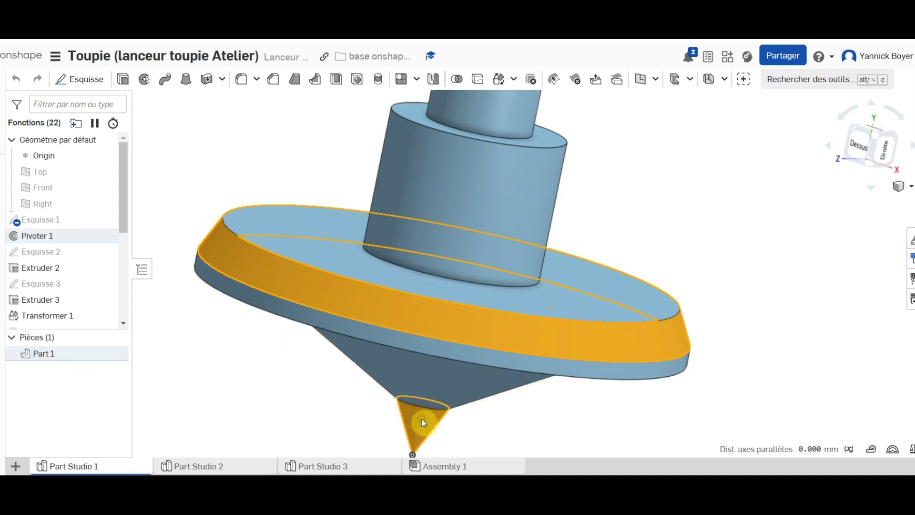
right_drag(551, 337, 610, 277)
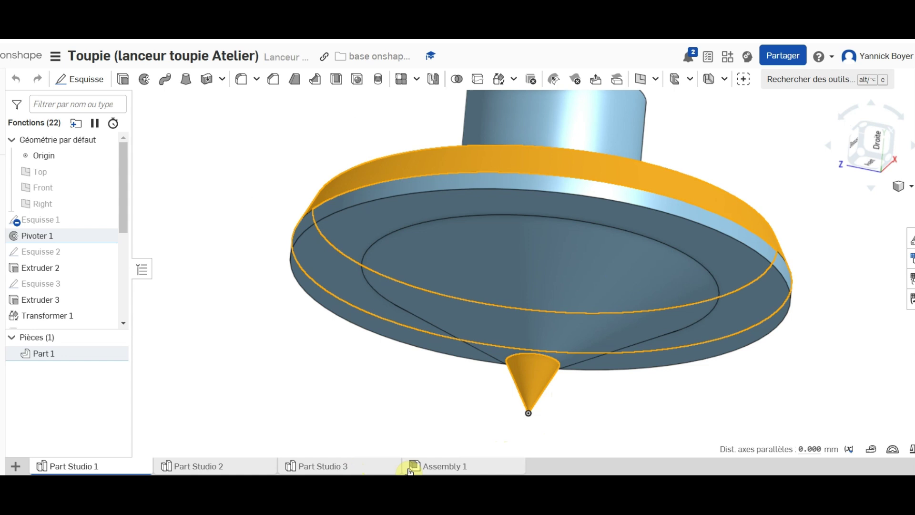
click(377, 468)
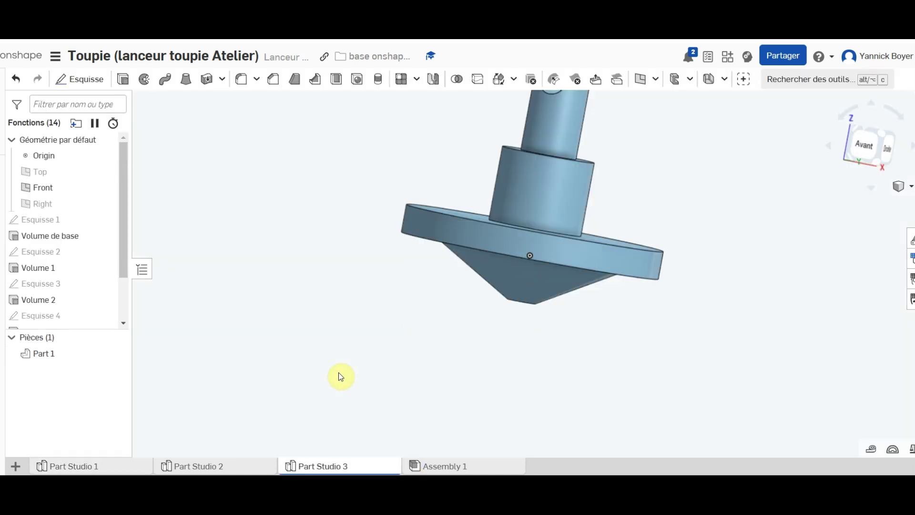
middle_drag(469, 251, 380, 350)
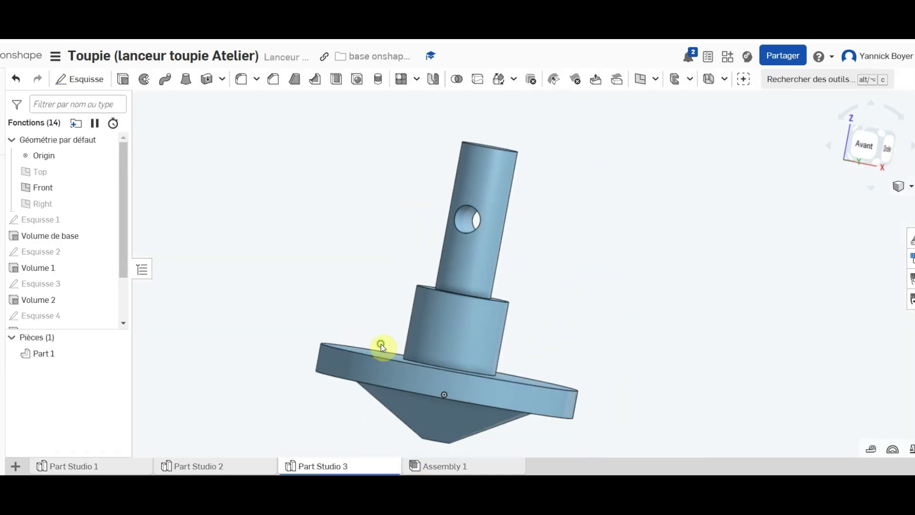